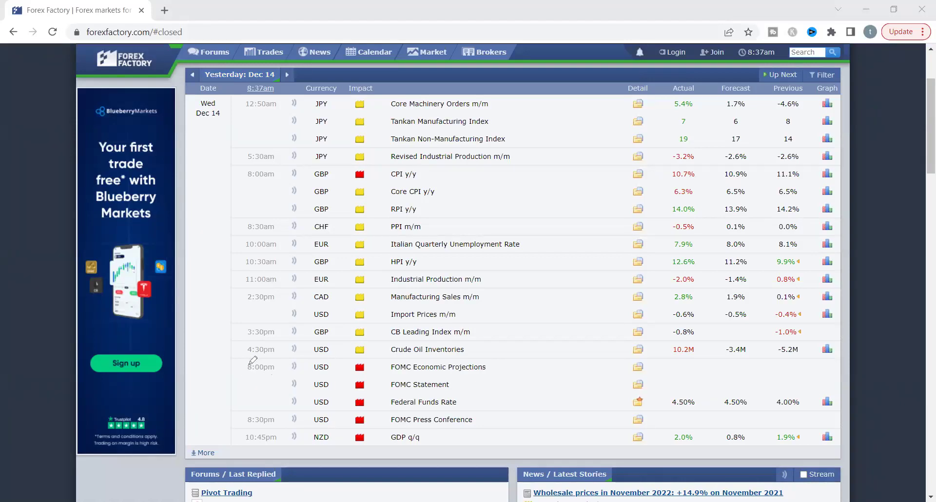
Step: Circle the 8:00pm time and underline the USD FOMC Economic Projections and FOMC Statement rows
drag(246, 367, 254, 390)
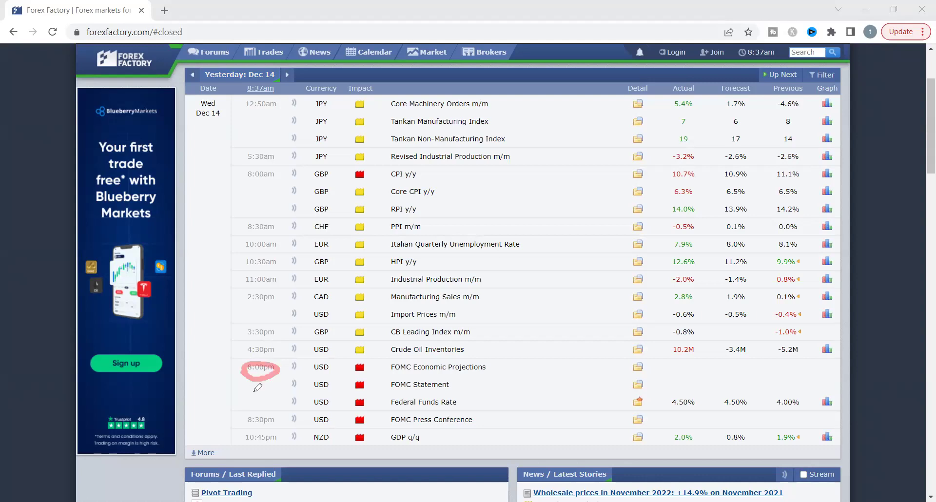
mouse_move(341, 373)
mouse_down()
mouse_move(309, 376)
mouse_move(312, 392)
mouse_up()
mouse_move(386, 373)
mouse_down()
mouse_move(409, 376)
mouse_move(415, 389)
mouse_up()
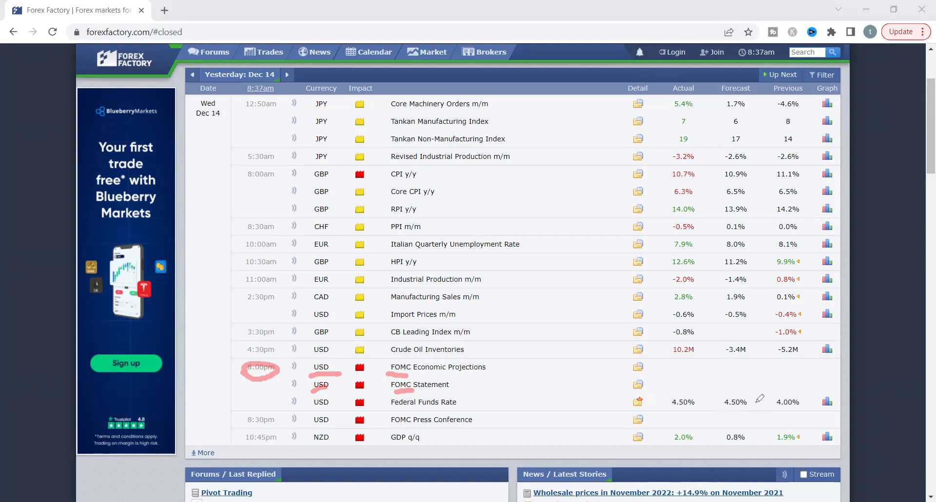
Step: Mark the 4.50% Federal Funds Rate forecast and actual, clear the marks, and switch to MetaTrader
mouse_move(740, 391)
mouse_down()
mouse_move(788, 416)
mouse_move(809, 412)
mouse_move(809, 397)
mouse_move(788, 391)
mouse_move(767, 407)
mouse_up()
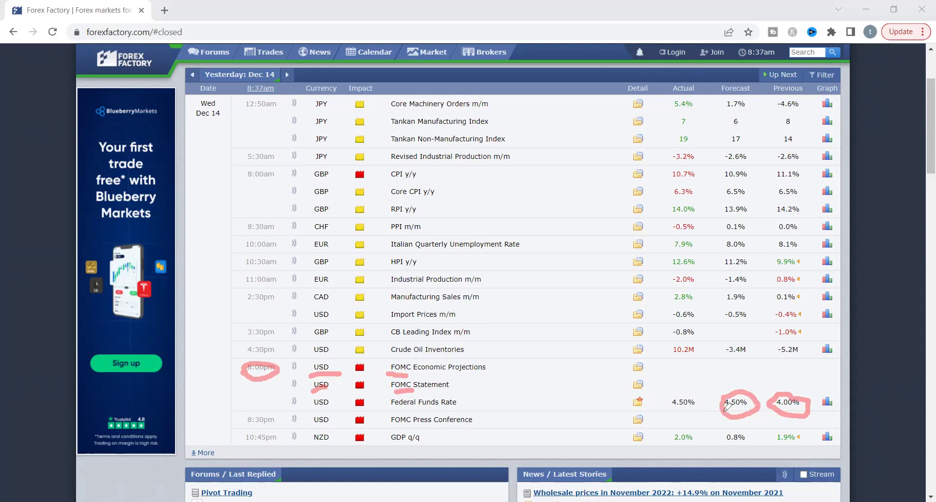
drag(734, 422, 760, 421)
mouse_move(670, 410)
mouse_down()
mouse_move(698, 410)
mouse_move(690, 383)
mouse_up()
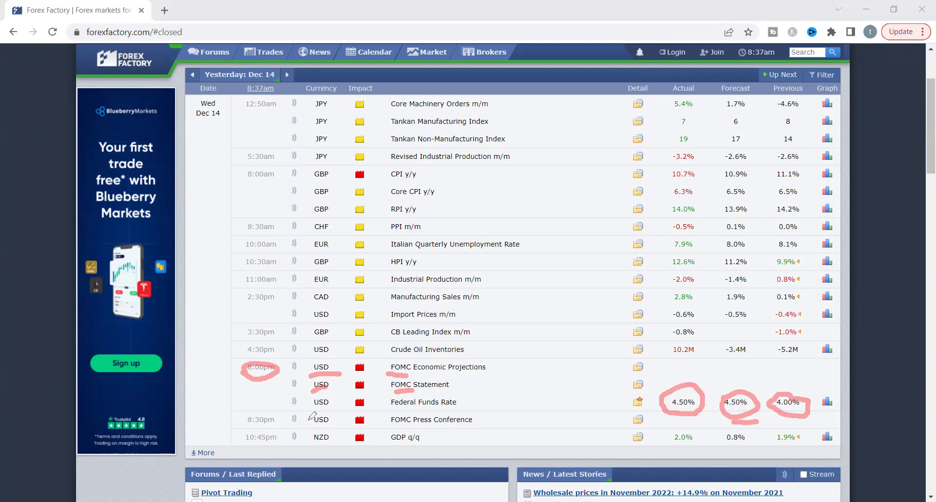
drag(312, 406, 336, 407)
key(e)
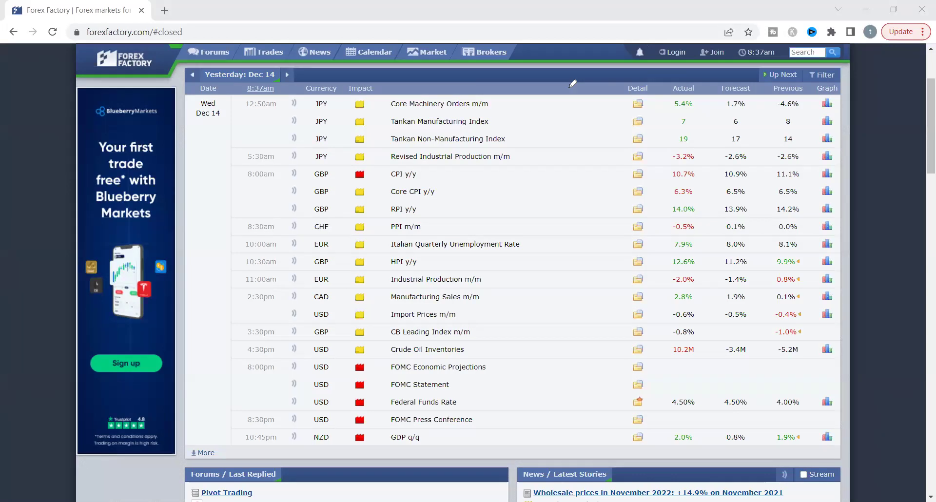
key(alt+Tab)
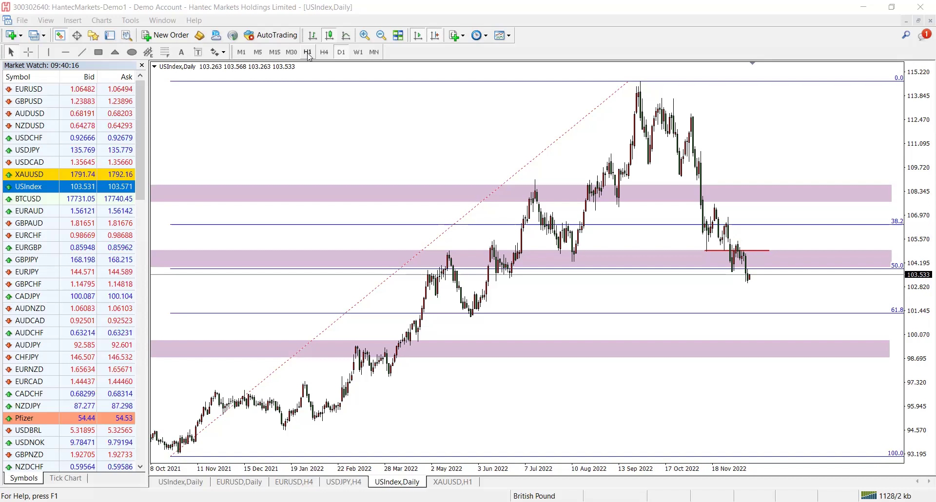
Step: Put USIndex on H1, mark the 50.0 wick and recent low, then return to Forex Factory
click(308, 53)
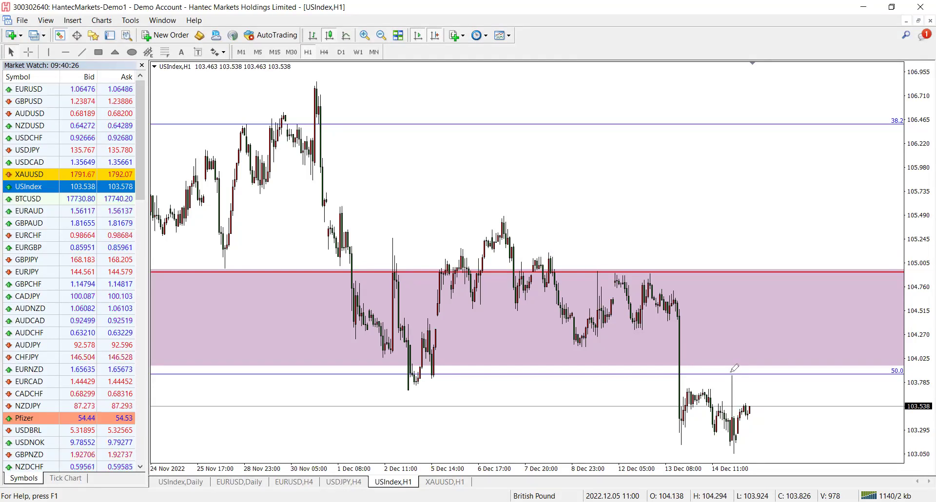
mouse_move(732, 373)
mouse_down()
mouse_move(746, 366)
mouse_move(727, 373)
mouse_up()
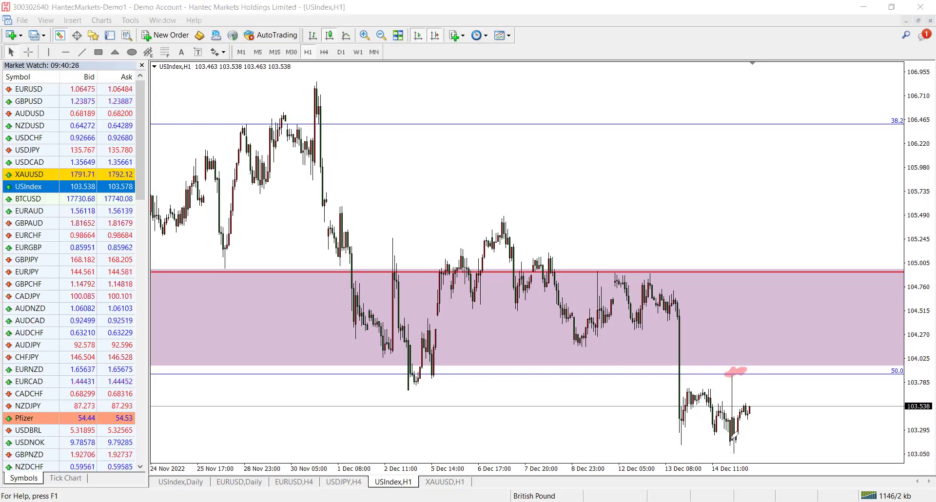
mouse_move(731, 439)
mouse_down()
mouse_move(746, 438)
mouse_move(728, 441)
mouse_up()
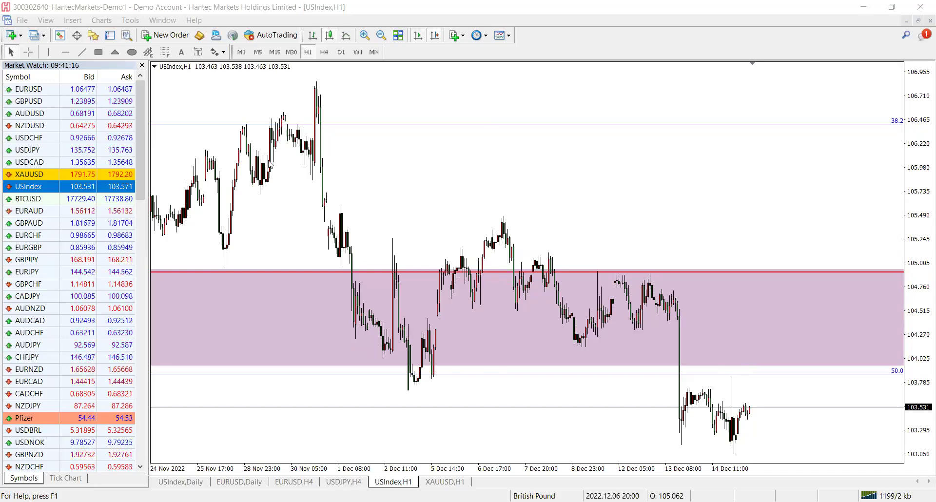
key(alt+Tab)
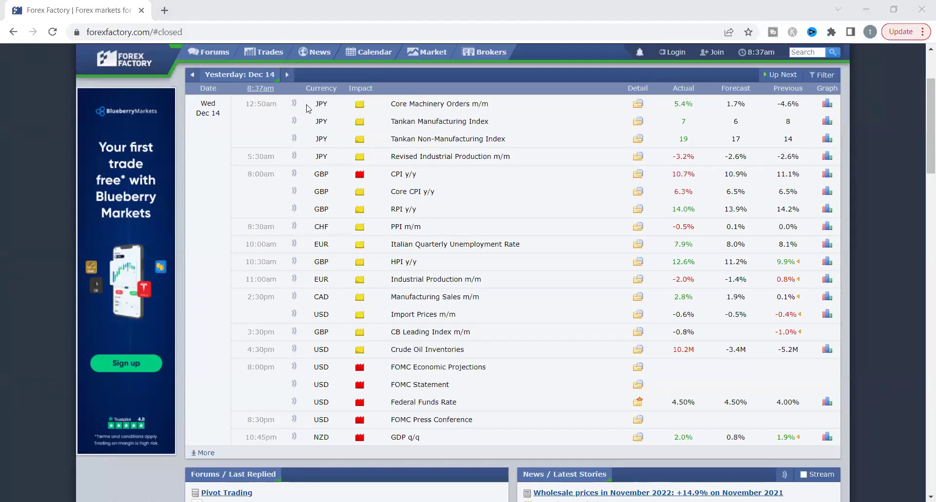
Step: Review SNB Policy Rate, Official Bank Rate and Retail Sales, checking an impact tooltip, then return to MT4
scroll(432, 163, down, 2)
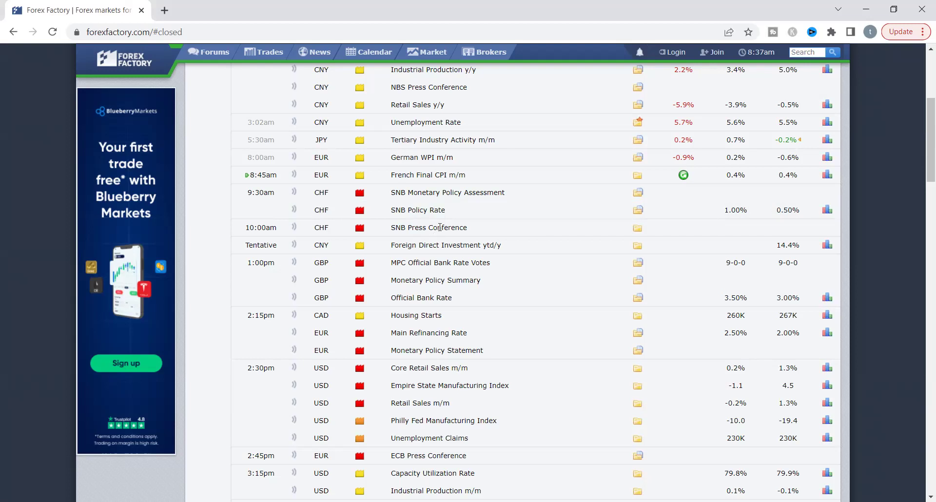
scroll(404, 224, down, 1)
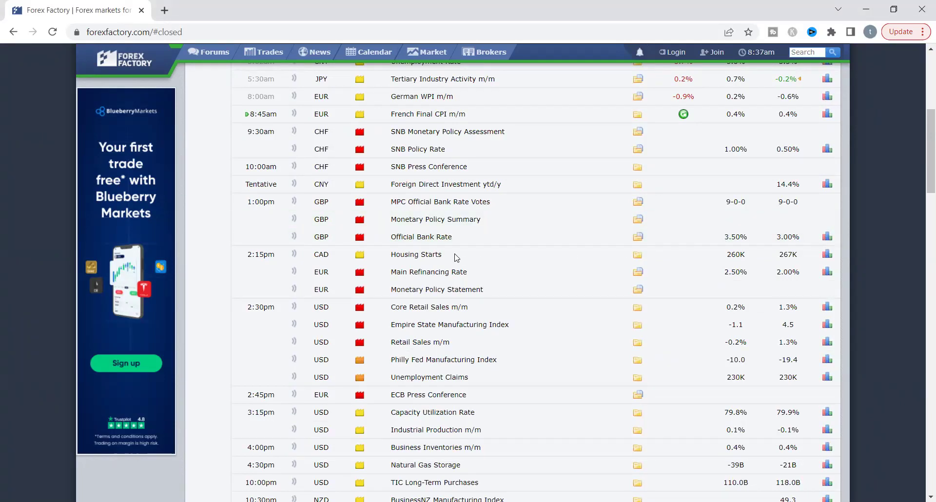
scroll(512, 229, down, 1)
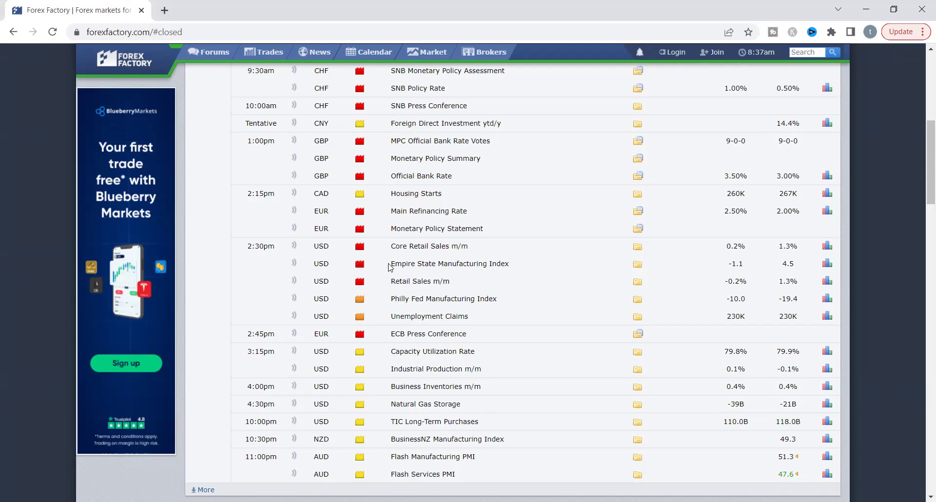
scroll(418, 243, up, 1)
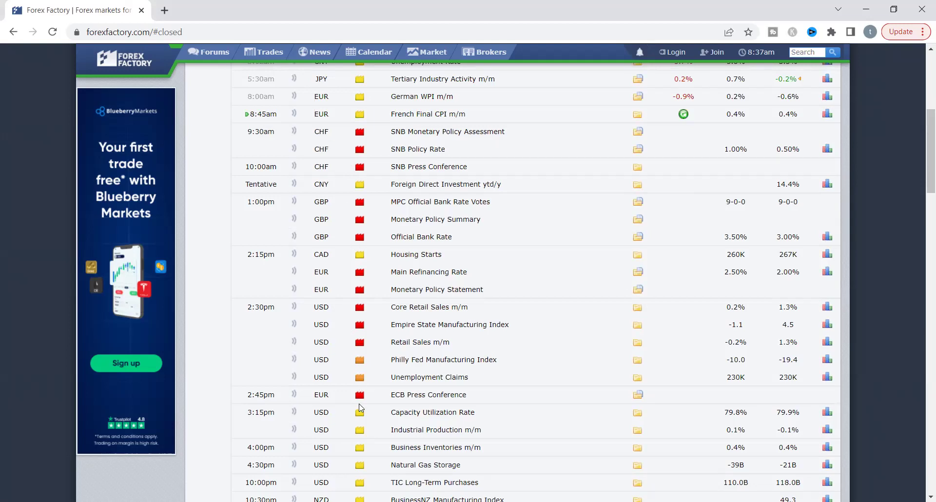
scroll(364, 400, down, 2)
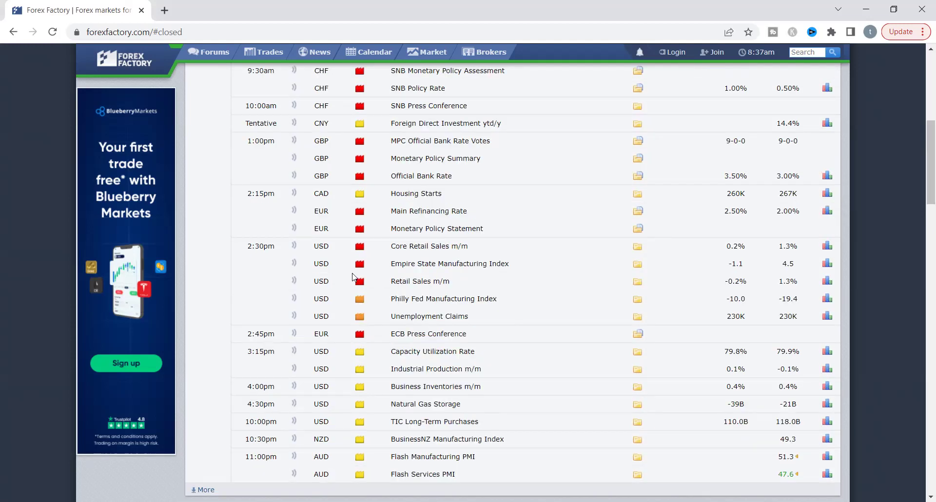
scroll(354, 278, up, 2)
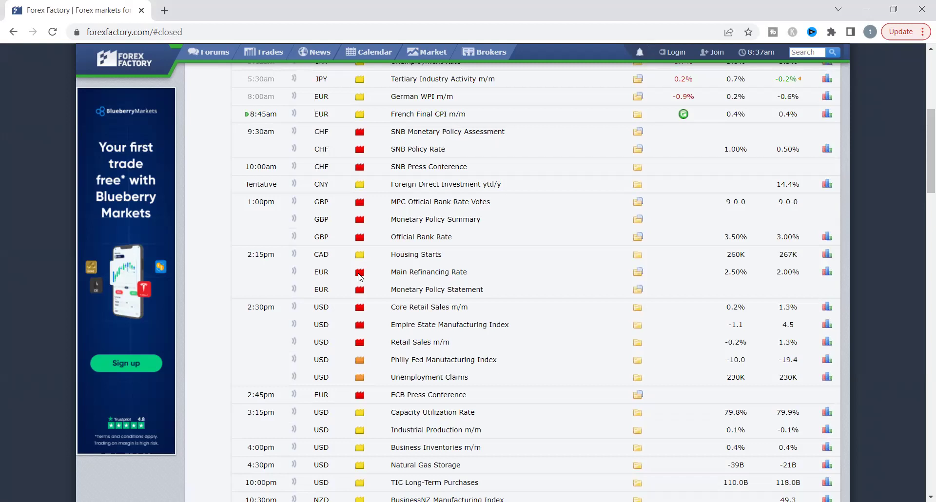
mouse_move(362, 278)
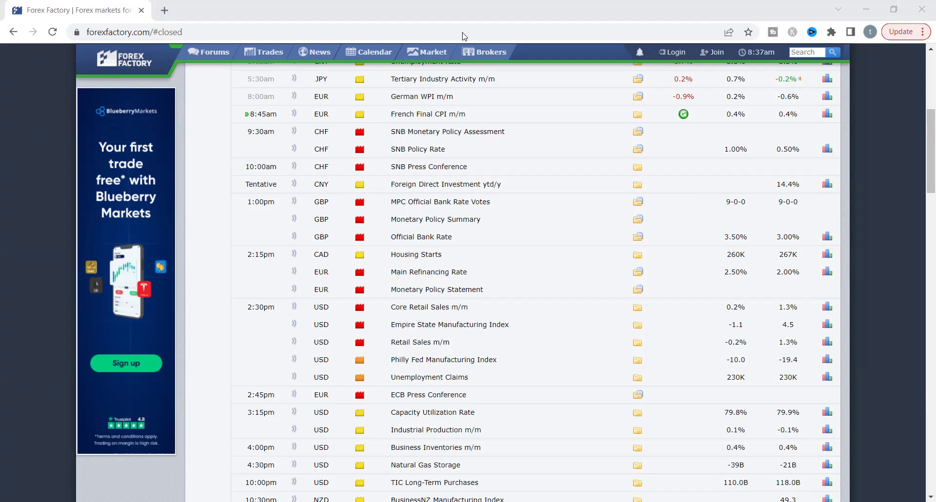
key(alt+Tab)
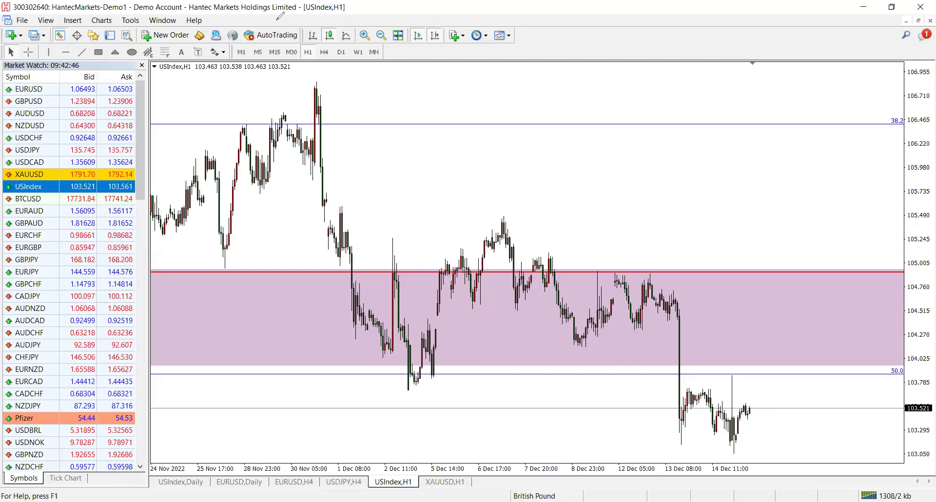
key(alt+Tab)
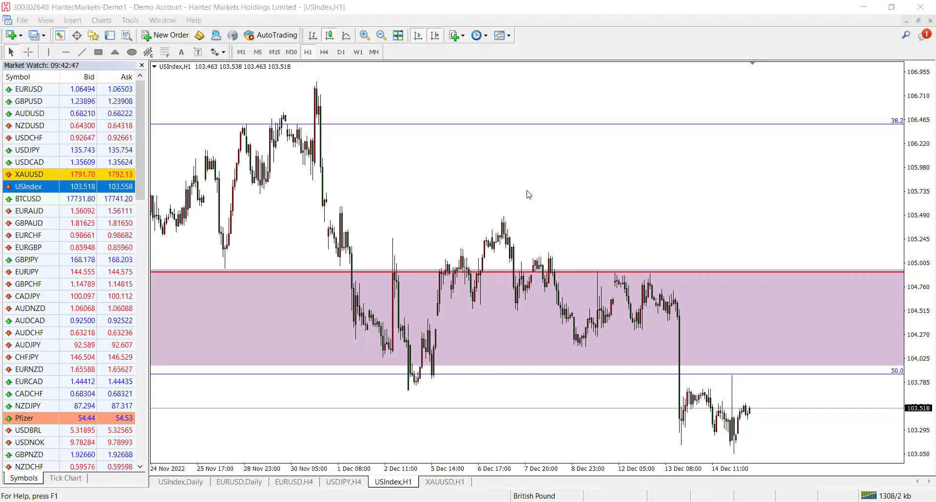
click(341, 51)
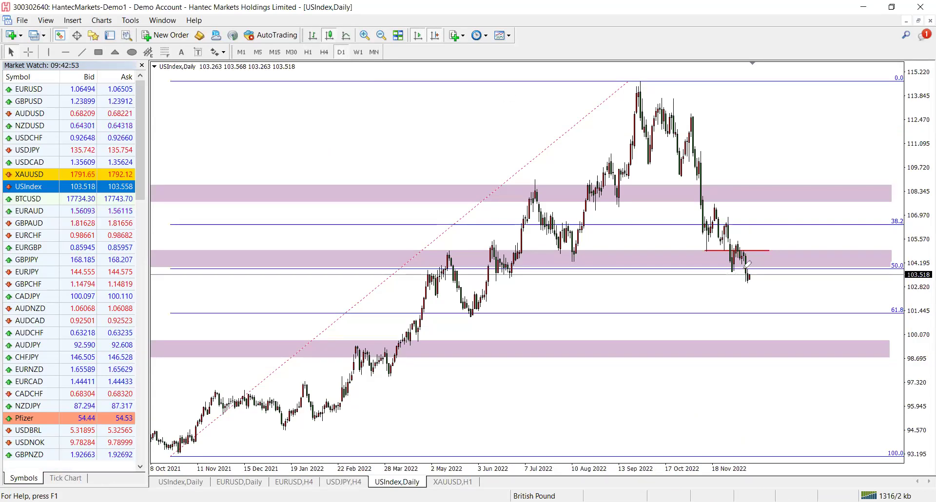
mouse_move(726, 272)
mouse_down()
mouse_move(764, 271)
mouse_move(756, 283)
mouse_up()
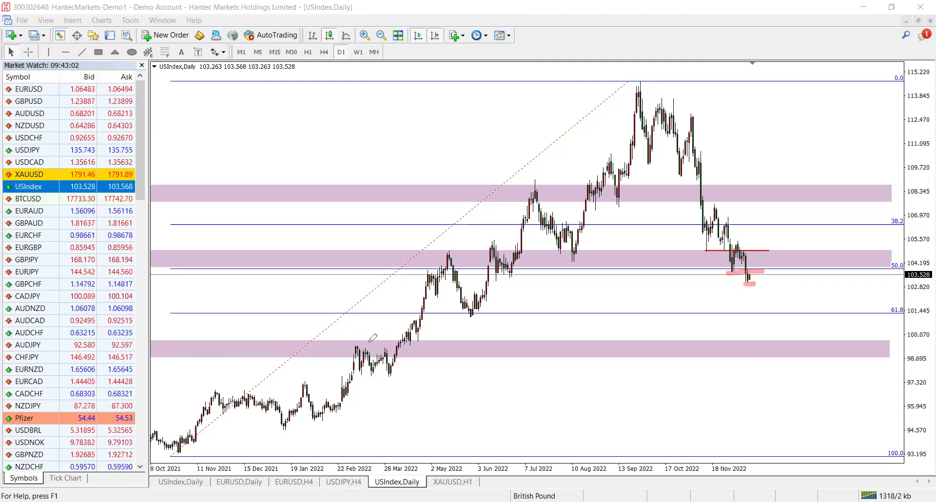
drag(346, 339, 358, 342)
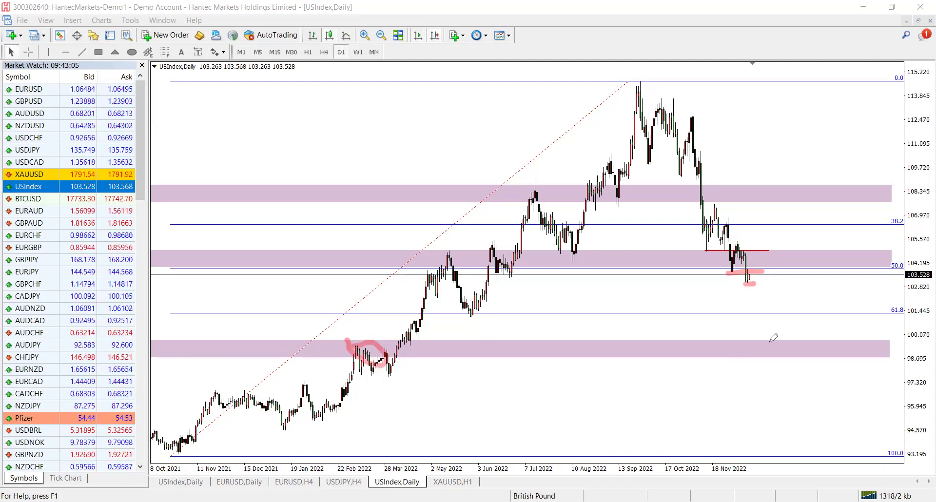
mouse_move(796, 328)
mouse_down()
mouse_move(800, 337)
mouse_move(778, 352)
mouse_up()
drag(903, 297, 881, 315)
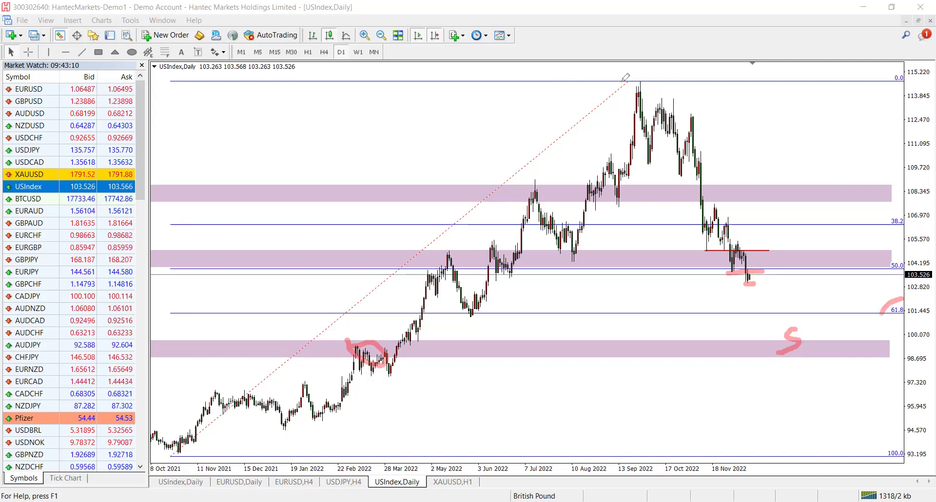
drag(625, 81, 637, 130)
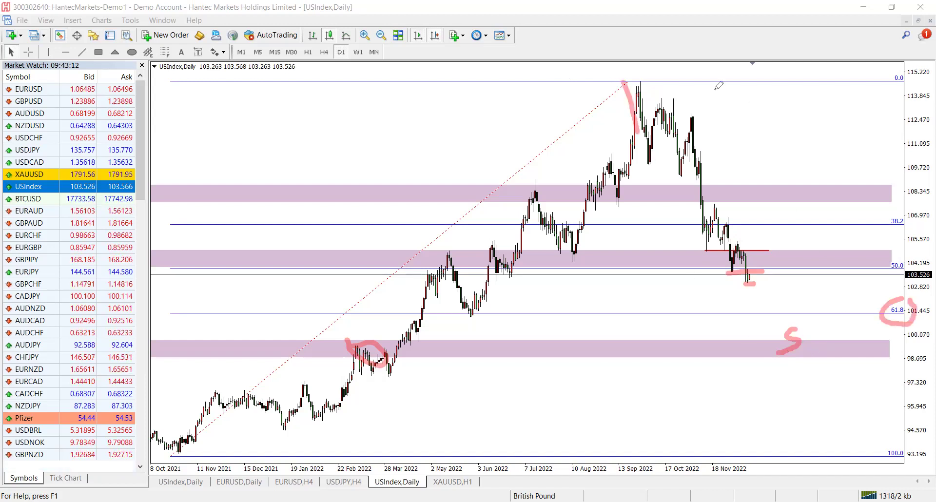
mouse_move(630, 82)
mouse_down()
mouse_move(837, 321)
mouse_move(618, 71)
mouse_up()
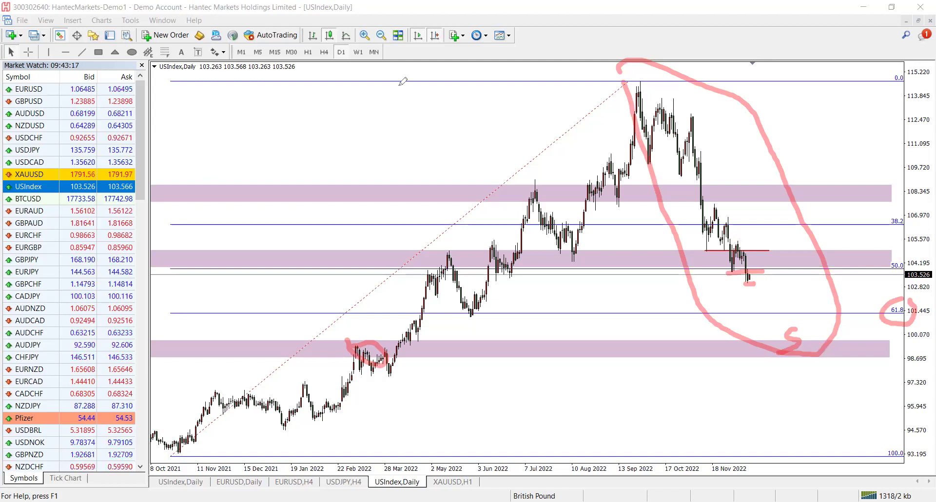
key(Escape)
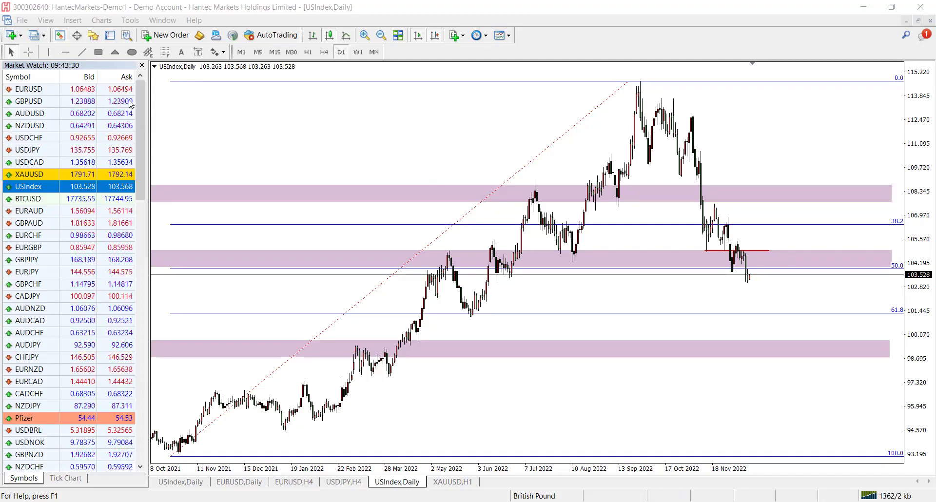
Step: Load EURUSD daily and highlight the rising-wedge apex and the expected drop below it
click(114, 90)
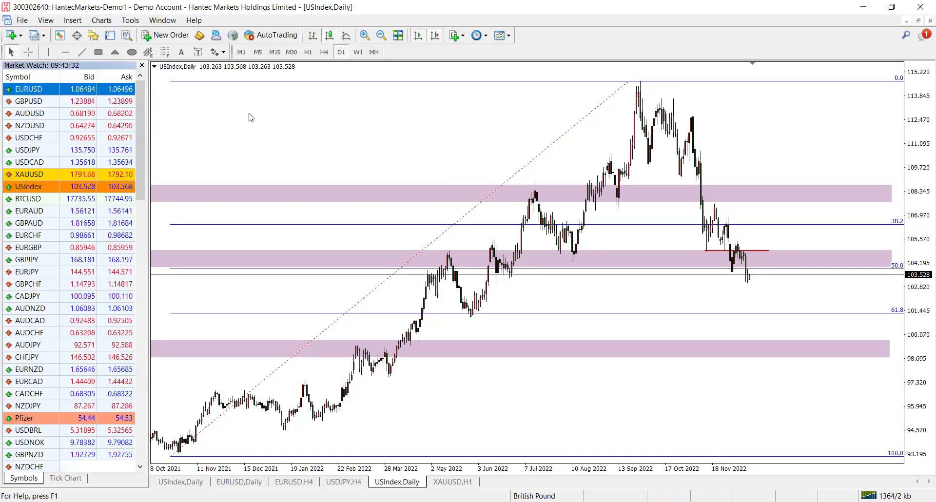
drag(292, 150, 293, 150)
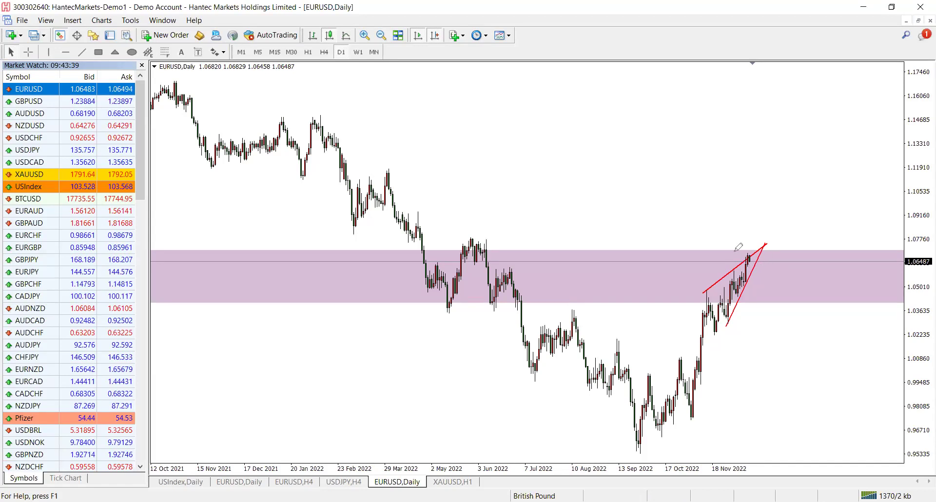
drag(738, 248, 742, 247)
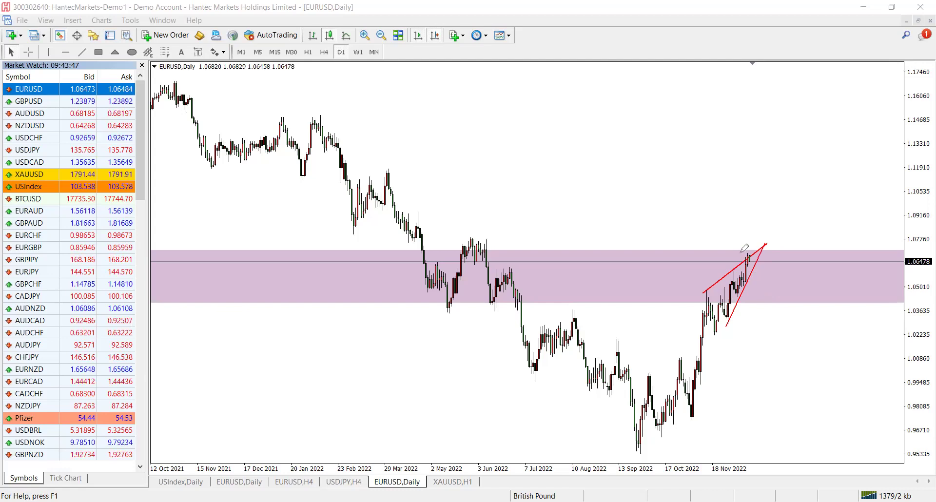
drag(754, 267, 764, 301)
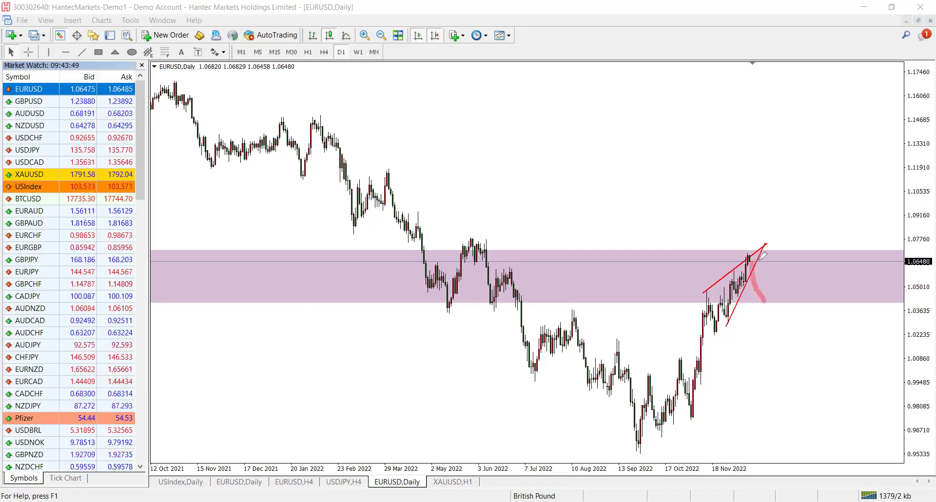
mouse_move(753, 253)
mouse_down()
mouse_move(745, 263)
mouse_move(778, 234)
mouse_up()
drag(767, 264, 784, 291)
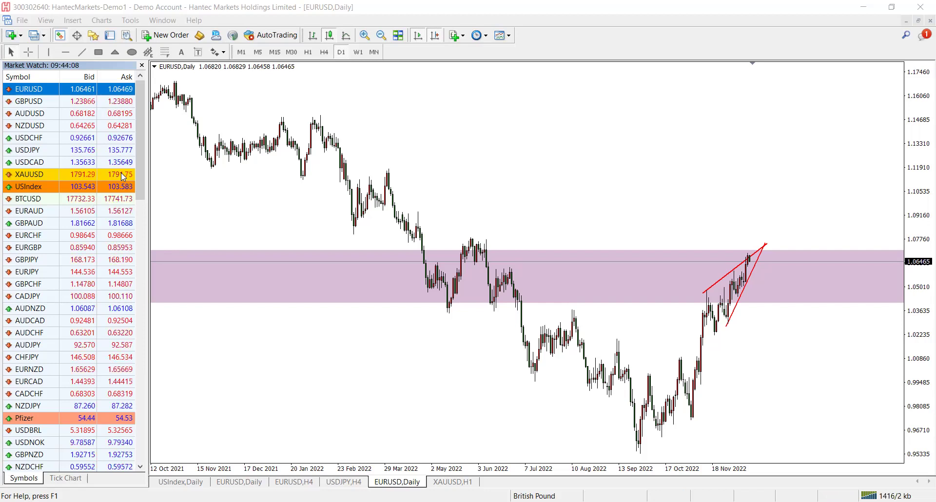
click(111, 177)
Step: Load XAUUSD daily and draw two converging red trendlines forming a rising wedge
drag(397, 223, 397, 224)
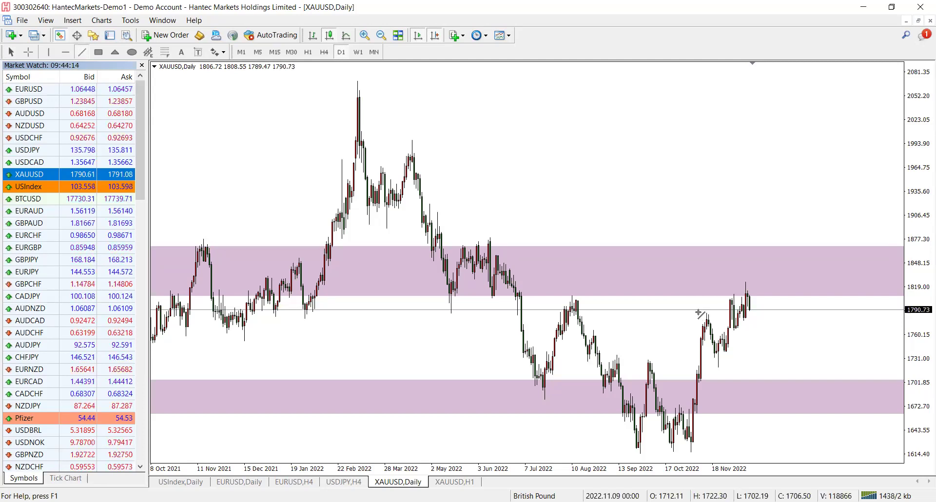
drag(701, 315, 761, 277)
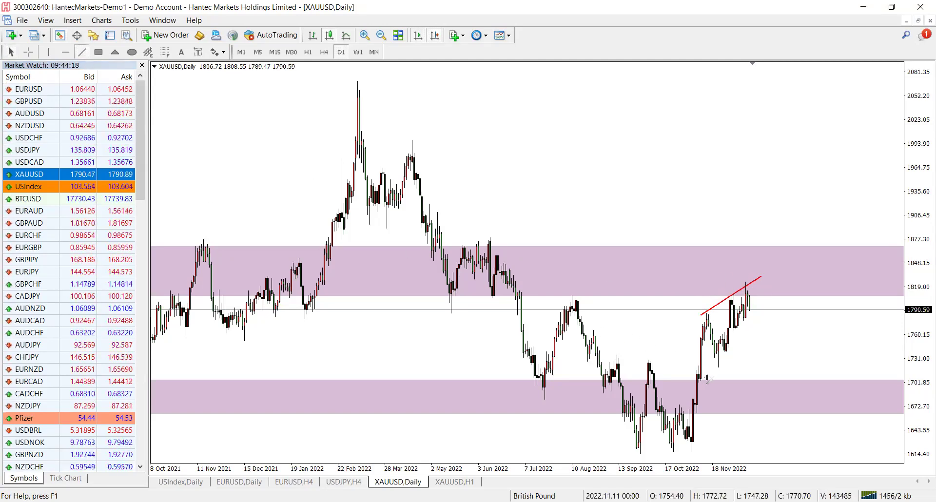
drag(715, 371, 764, 285)
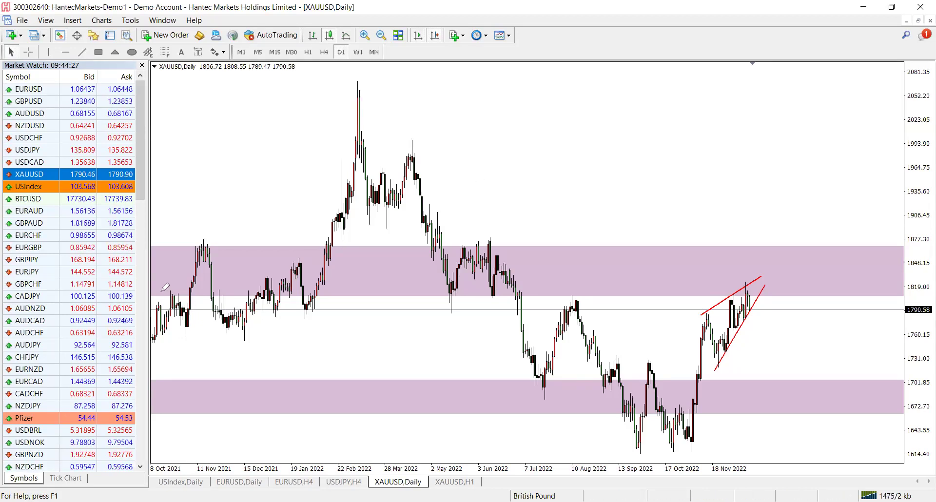
Step: Highlight past reactions along the zone's lower edge and the wedge top, then clear the marks
drag(192, 294, 282, 294)
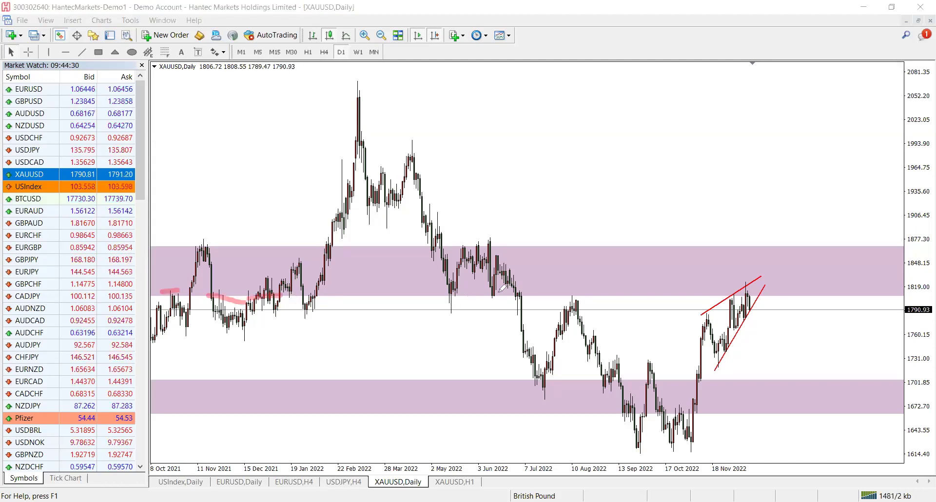
drag(567, 300, 646, 294)
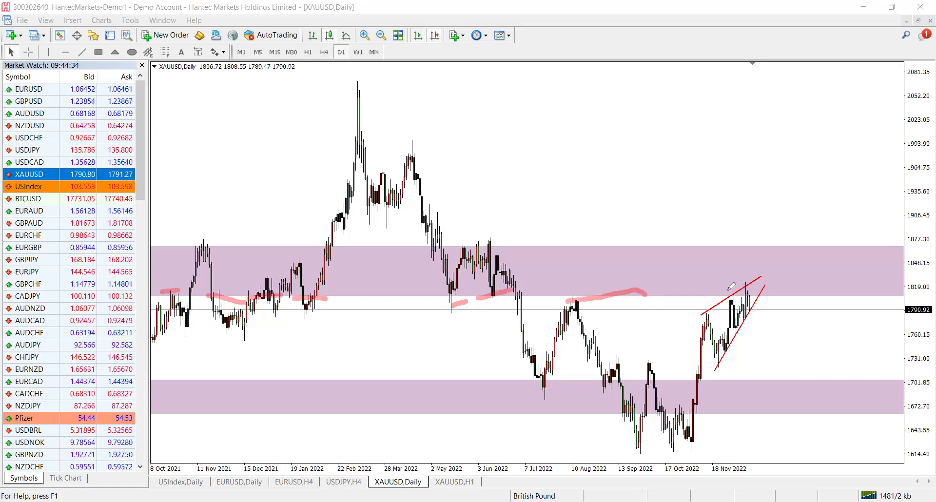
drag(758, 296, 766, 278)
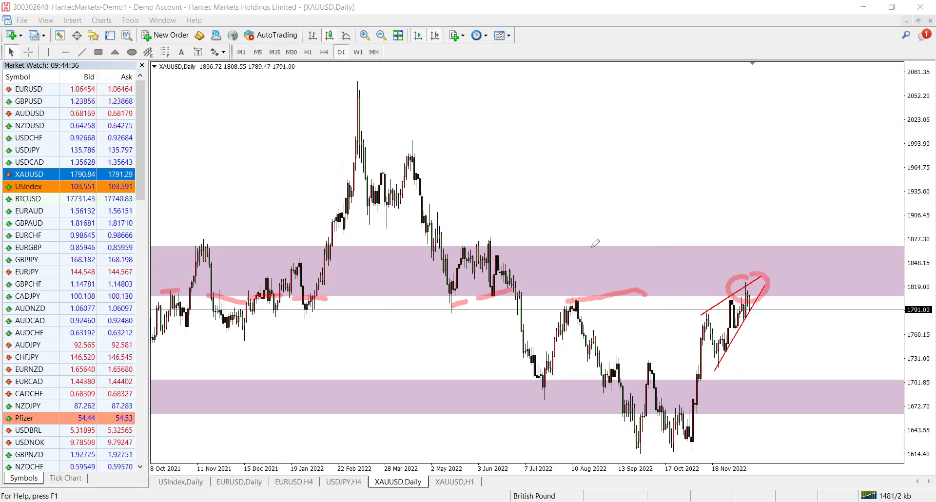
key(e)
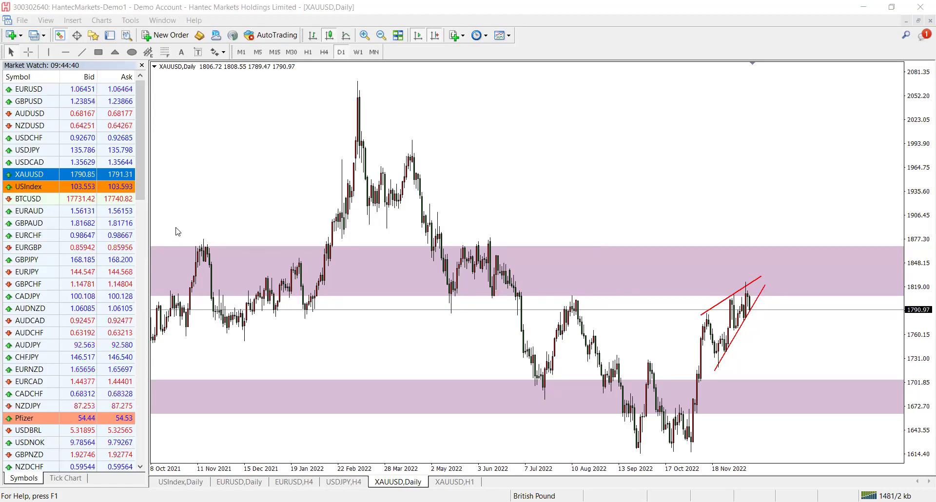